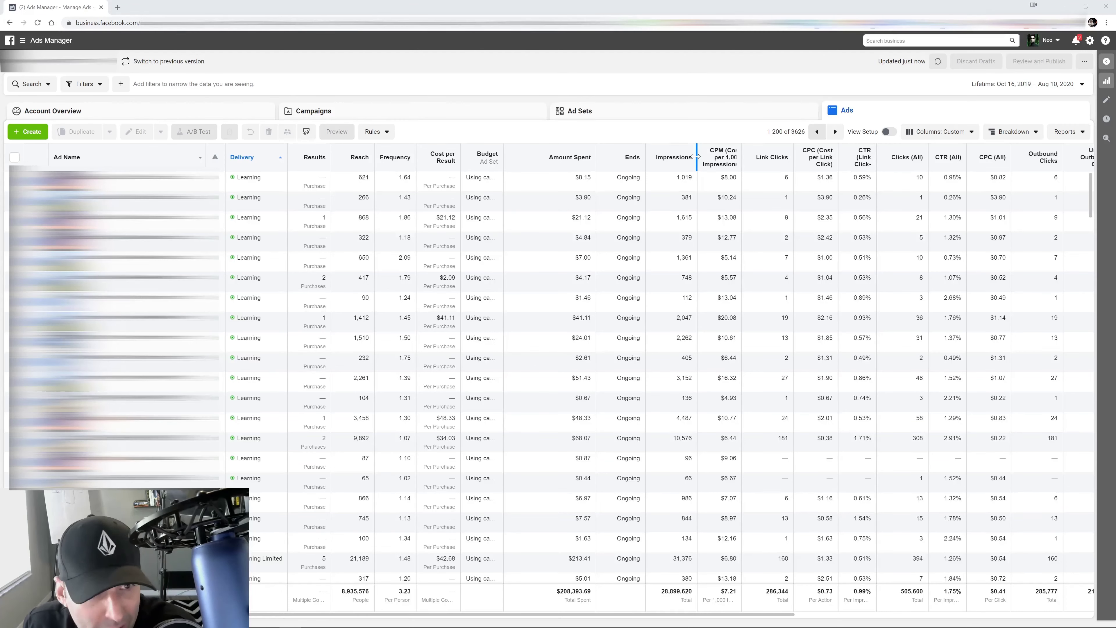
Open the Customize Columns settings from the Columns menu
{"action": "left_click", "coordinate": [953, 133]}
{"action": "left_click", "coordinate": [916, 352]}
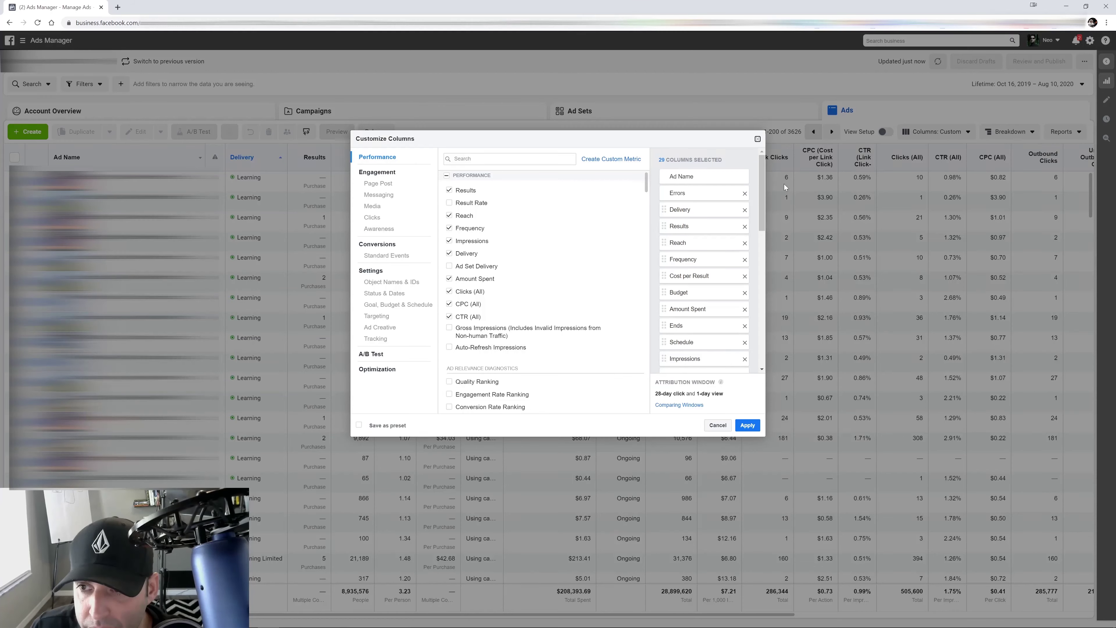
{"action": "mouse_move", "coordinate": [765, 176]}
{"action": "left_mouse_down"}
{"action": "mouse_move", "coordinate": [766, 315]}
{"action": "mouse_move", "coordinate": [766, 160]}
{"action": "mouse_move", "coordinate": [755, 288]}
{"action": "mouse_move", "coordinate": [755, 173]}
{"action": "left_mouse_up"}
Start a new custom metric and browse the Performance and Engagement metric categories
{"action": "left_click", "coordinate": [616, 162]}
{"action": "left_click", "coordinate": [706, 178]}
{"action": "scroll", "coordinate": [699, 204], "scroll_direction": "down", "scroll_amount": 4}
{"action": "scroll", "coordinate": [697, 207], "scroll_direction": "up", "scroll_amount": 4}
{"action": "left_click", "coordinate": [708, 181]}
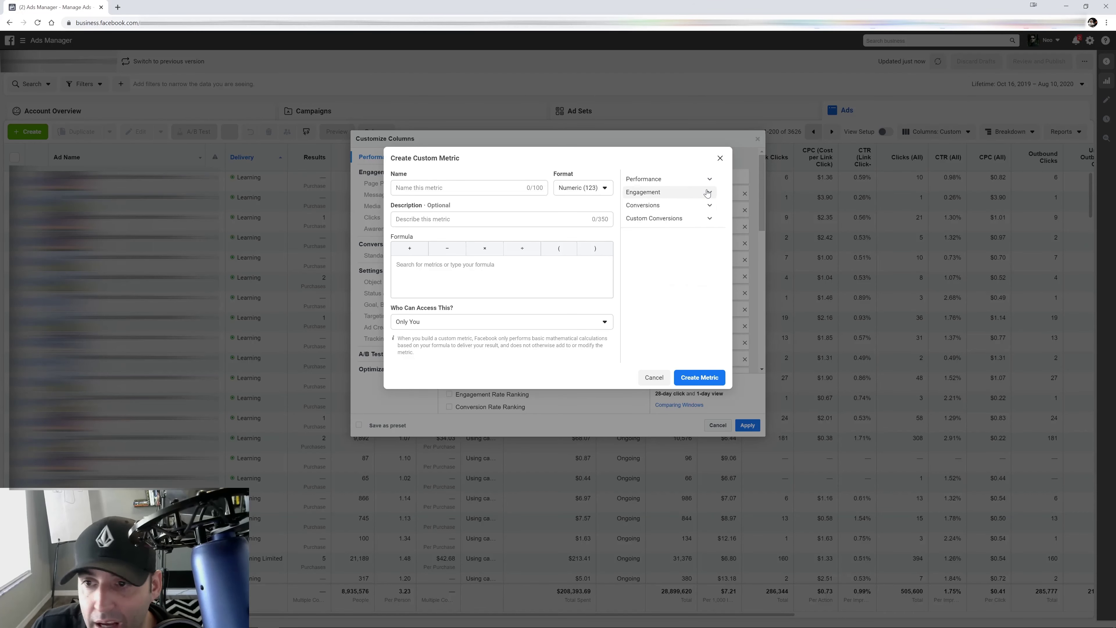
{"action": "left_click", "coordinate": [707, 193]}
{"action": "scroll", "coordinate": [681, 235], "scroll_direction": "down", "scroll_amount": 6}
{"action": "scroll", "coordinate": [682, 229], "scroll_direction": "down", "scroll_amount": 3}
{"action": "scroll", "coordinate": [681, 255], "scroll_direction": "down", "scroll_amount": 3}
Reopen the custom metric form and browse the Conversions and Custom Conversions categories
{"action": "left_click", "coordinate": [720, 158]}
{"action": "left_click", "coordinate": [633, 159]}
{"action": "left_click", "coordinate": [659, 206]}
{"action": "scroll", "coordinate": [684, 249], "scroll_direction": "down", "scroll_amount": 3}
{"action": "scroll", "coordinate": [685, 251], "scroll_direction": "down", "scroll_amount": 2}
{"action": "scroll", "coordinate": [690, 238], "scroll_direction": "up", "scroll_amount": 5}
{"action": "left_click", "coordinate": [710, 205]}
{"action": "left_click", "coordinate": [710, 219]}
Name the metric AOV, describe it as Average Order Value, and format it as Currency ($)
{"action": "left_click", "coordinate": [426, 186]}
{"action": "type", "text": "AOV"}
{"action": "left_click", "coordinate": [466, 222]}
{"action": "type", "text": "Averga"}
{"action": "type", "text": "age OR"}
{"action": "type", "text": "der Value"}
{"action": "left_click", "coordinate": [398, 265]}
{"action": "left_click", "coordinate": [597, 192]}
{"action": "left_click", "coordinate": [591, 239]}
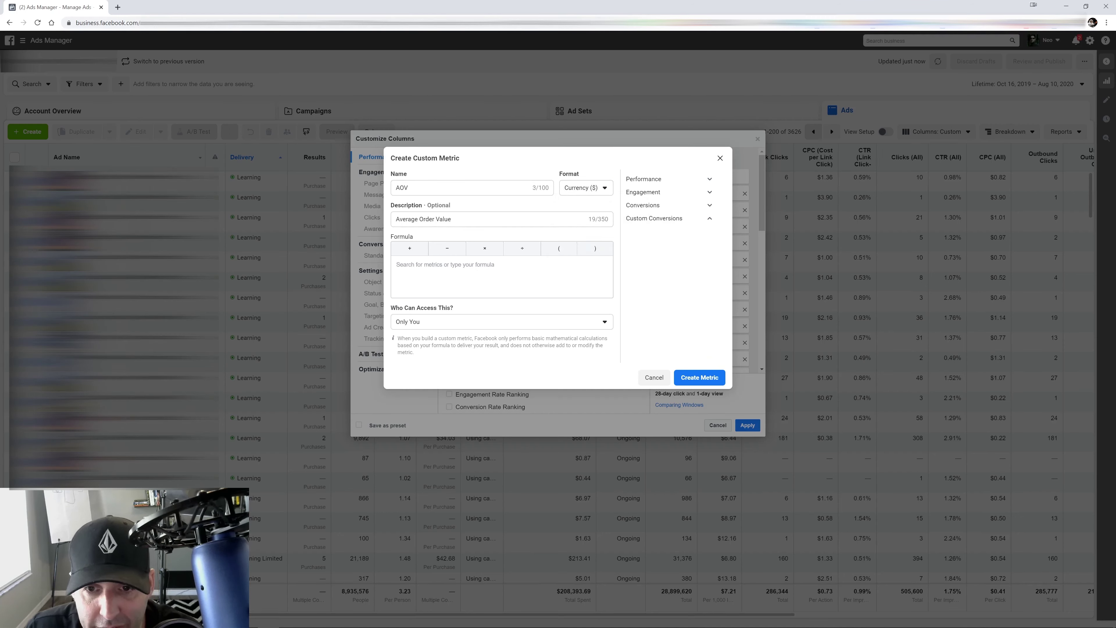
Set the formula to Purchases Conversion Value ÷ Purchases, keeping access as Only You
{"action": "left_click", "coordinate": [398, 264]}
{"action": "type", "text": "purchase"}
{"action": "scroll", "coordinate": [465, 323], "scroll_direction": "down", "scroll_amount": 1}
{"action": "left_click", "coordinate": [464, 314]}
{"action": "left_click", "coordinate": [522, 250]}
{"action": "type", "text": "purc"}
{"action": "left_click", "coordinate": [525, 296]}
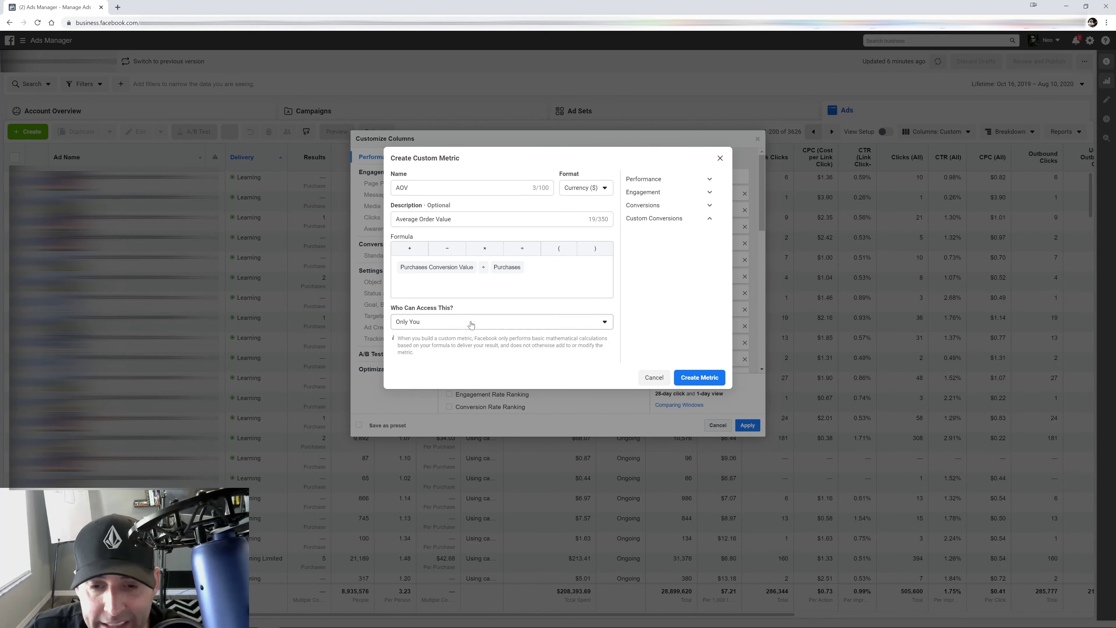
{"action": "left_click", "coordinate": [452, 328]}
{"action": "left_click", "coordinate": [496, 304]}
Save AOV, tick it under Custom Metrics, and move it higher in the selected columns
{"action": "left_click", "coordinate": [698, 379]}
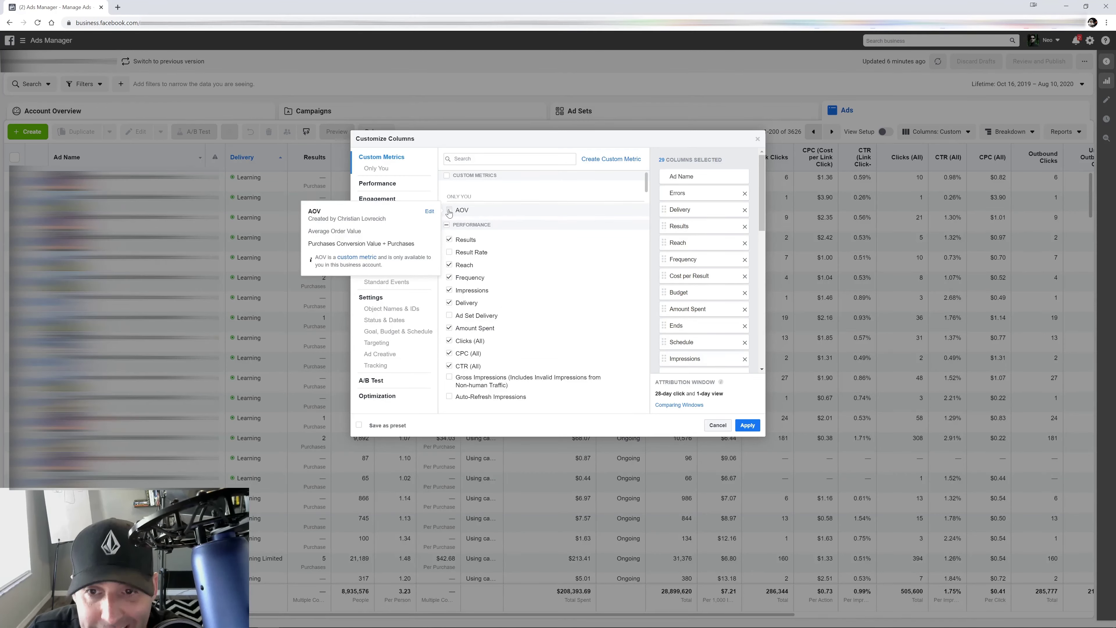
{"action": "left_click", "coordinate": [448, 214]}
{"action": "scroll", "coordinate": [760, 180], "scroll_direction": "down", "scroll_amount": 1}
{"action": "left_click_drag", "start_coordinate": [762, 184], "coordinate": [760, 343]}
{"action": "mouse_move", "coordinate": [664, 356]}
{"action": "left_mouse_down"}
{"action": "mouse_move", "coordinate": [661, 167]}
{"action": "mouse_move", "coordinate": [662, 299]}
{"action": "mouse_move", "coordinate": [671, 182]}
{"action": "mouse_move", "coordinate": [681, 190]}
{"action": "mouse_move", "coordinate": [674, 369]}
{"action": "mouse_move", "coordinate": [673, 253]}
{"action": "mouse_move", "coordinate": [661, 383]}
{"action": "mouse_move", "coordinate": [666, 245]}
{"action": "mouse_move", "coordinate": [670, 361]}
{"action": "left_mouse_up"}
Start a new metric named Scroll Stop Percentage with the description Scroll Stop
{"action": "mouse_move", "coordinate": [595, 340]}
{"action": "left_click", "coordinate": [599, 160]}
{"action": "type", "text": "Scroll Strop"}
{"action": "type", "text": "Per"}
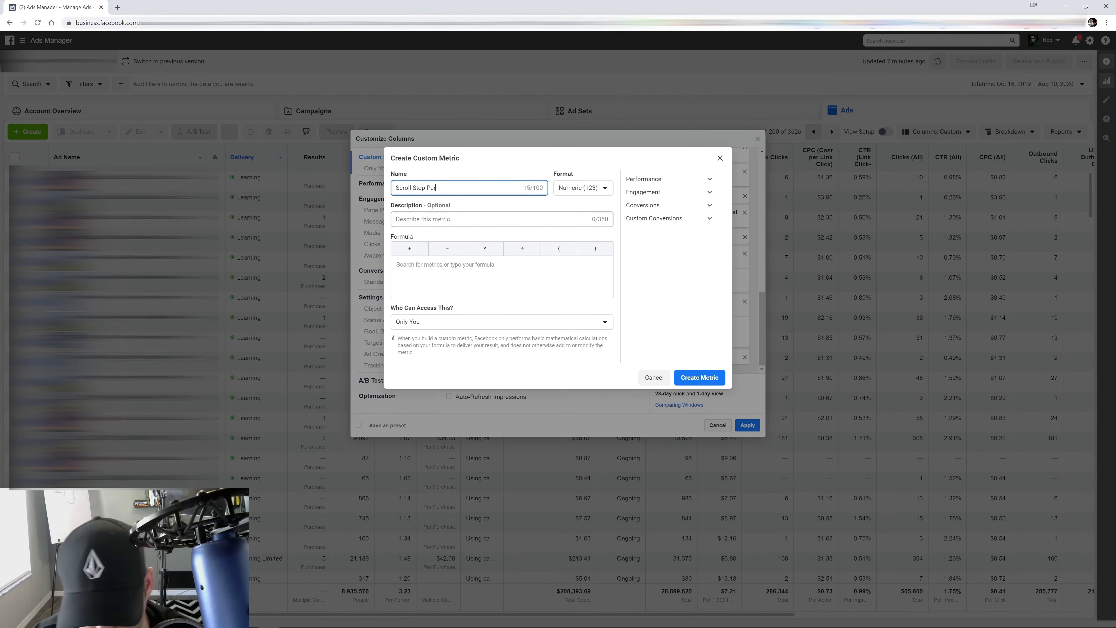
{"action": "type", "text": "centage"}
{"action": "key", "text": "Tab"}
{"action": "type", "text": "Scroll Stop"}
{"action": "left_click", "coordinate": [402, 266]}
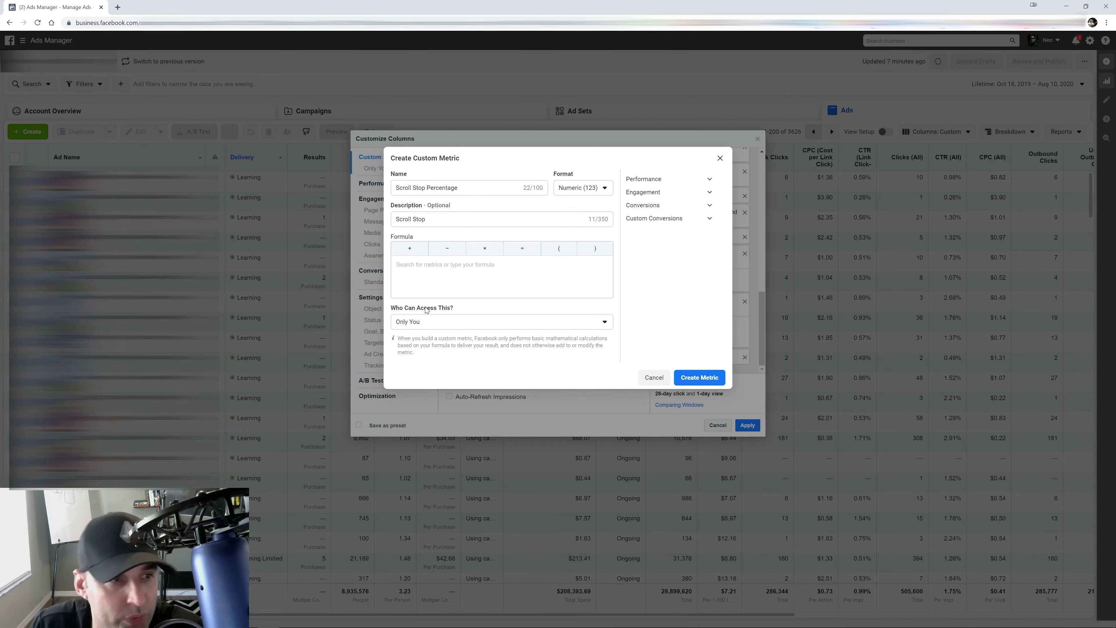
Set its formula to 3-Second Video Plays ÷ Impressions
{"action": "type", "text": "3 sec"}
{"action": "left_click", "coordinate": [440, 278]}
{"action": "left_click", "coordinate": [522, 249]}
{"action": "type", "text": "im"}
{"action": "key", "text": "Return"}
Format Scroll Stop Percentage as Percentage (%) and save it
{"action": "left_click", "coordinate": [604, 188]}
{"action": "left_click", "coordinate": [566, 224]}
{"action": "left_click", "coordinate": [702, 379]}
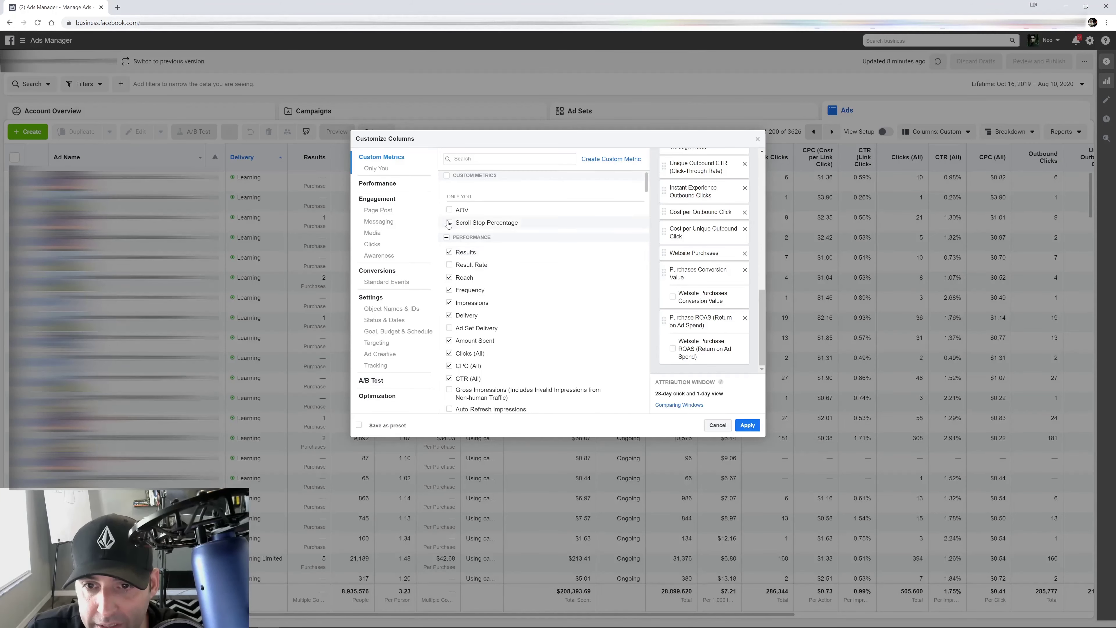
Tick Scroll Stop Percentage and AOV as columns, placing AOV above, and begin another metric
{"action": "left_click", "coordinate": [449, 223]}
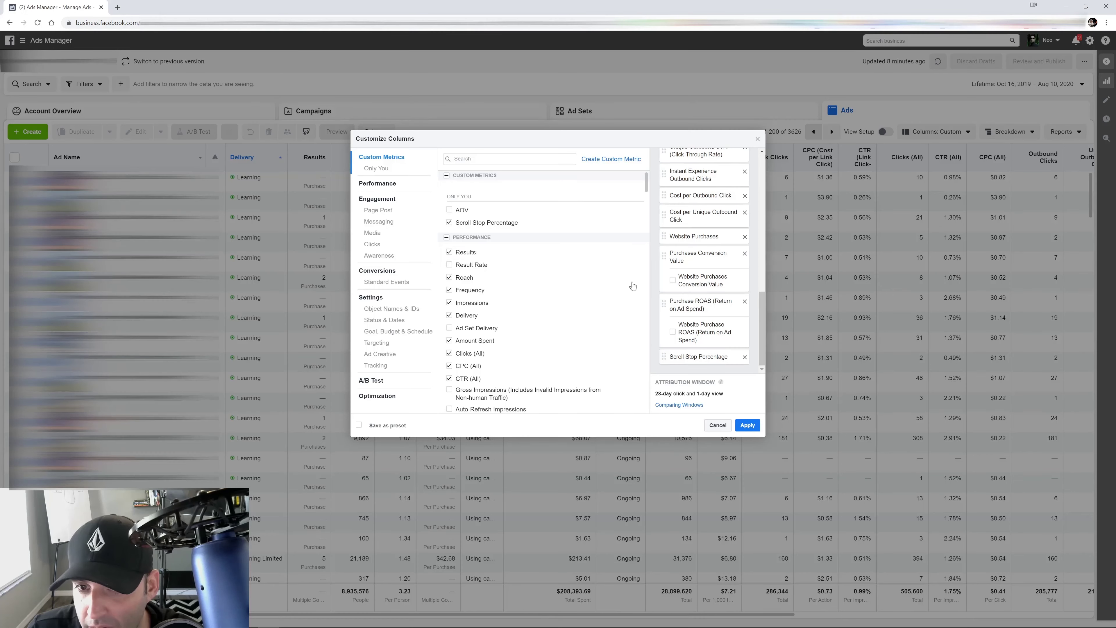
{"action": "left_click", "coordinate": [449, 210]}
{"action": "scroll", "coordinate": [727, 354], "scroll_direction": "down", "scroll_amount": 1}
{"action": "left_click_drag", "start_coordinate": [666, 365], "coordinate": [664, 339]}
{"action": "left_click", "coordinate": [667, 350]}
{"action": "left_click", "coordinate": [620, 161]}
Name the new metric CVR with the description Conversion Rate
{"action": "type", "text": "CVR"}
{"action": "left_click", "coordinate": [459, 218]}
{"action": "type", "text": "Conversion Rate"}
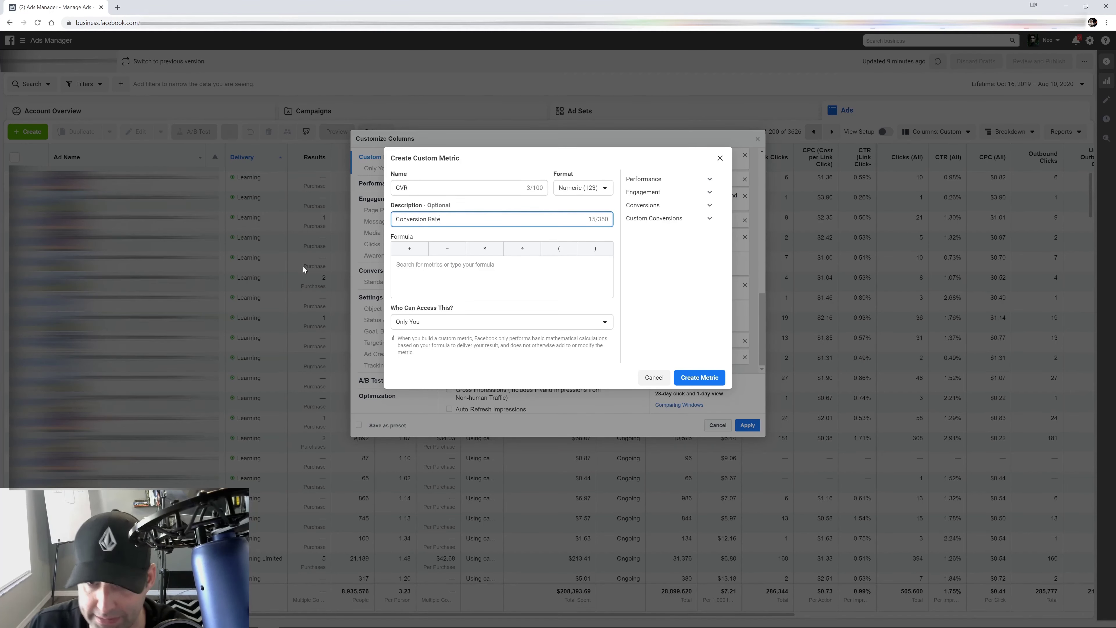
Set the formula to Unique Purchases ÷ Unique Link Clicks, format as Percentage (%), and save CVR
{"action": "left_click", "coordinate": [469, 263]}
{"action": "type", "text": "unique pu"}
{"action": "key", "text": "Down"}
{"action": "left_click", "coordinate": [458, 276]}
{"action": "left_click", "coordinate": [522, 248]}
{"action": "type", "text": "uni"}
{"action": "type", "text": "qu"}
{"action": "type", "text": "link"}
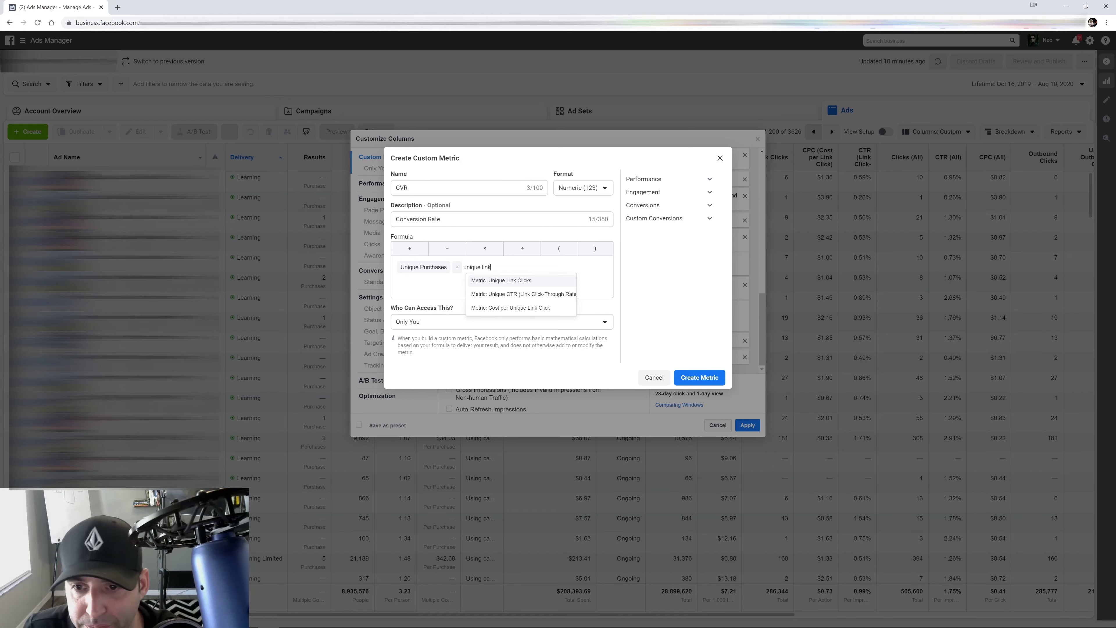
{"action": "key", "text": "Return"}
{"action": "left_click", "coordinate": [591, 190]}
{"action": "left_click", "coordinate": [580, 224]}
{"action": "left_click", "coordinate": [692, 381]}
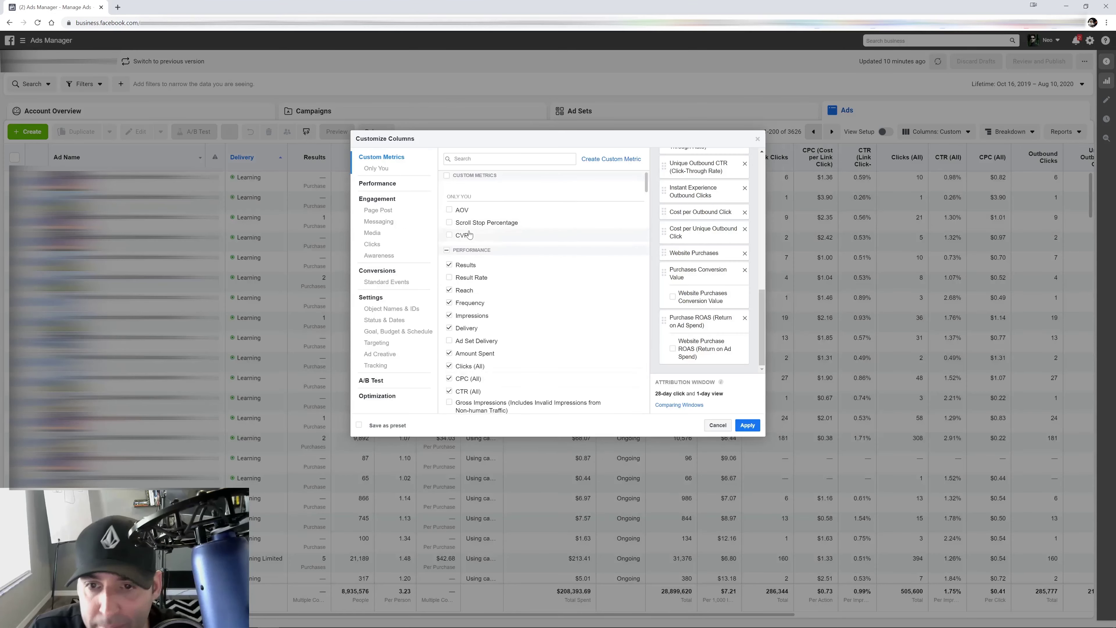
Start a metric named RPC, described as Revenue Per Click, in Currency ($) format
{"action": "left_click", "coordinate": [606, 164]}
{"action": "type", "text": "RPC"}
{"action": "left_click", "coordinate": [448, 219]}
{"action": "type", "text": "Reven"}
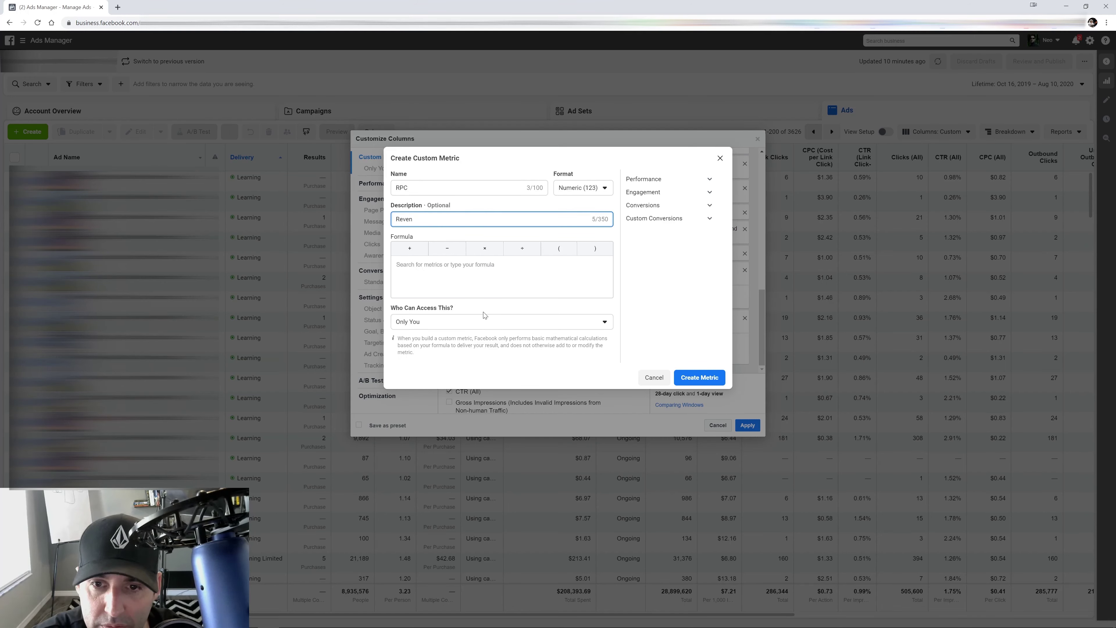
{"action": "type", "text": "neu"}
{"action": "right_click", "coordinate": [408, 219]}
{"action": "left_click", "coordinate": [428, 230]}
{"action": "type", "text": "Per CLickk"}
{"action": "left_click", "coordinate": [583, 188]}
{"action": "left_click", "coordinate": [587, 239]}
Build the RPC formula from Purchases Conversion Value and Unique Outbound Clicks
{"action": "left_click", "coordinate": [397, 265]}
{"action": "type", "text": "purchase"}
{"action": "left_click", "coordinate": [446, 318]}
{"action": "type", "text": "+ unique out"}
{"action": "key", "text": "Return"}
Save RPC, then tick AOV, Scroll Stop Percentage, CVR and RPC and apply them to the ads table
{"action": "left_click", "coordinate": [696, 379]}
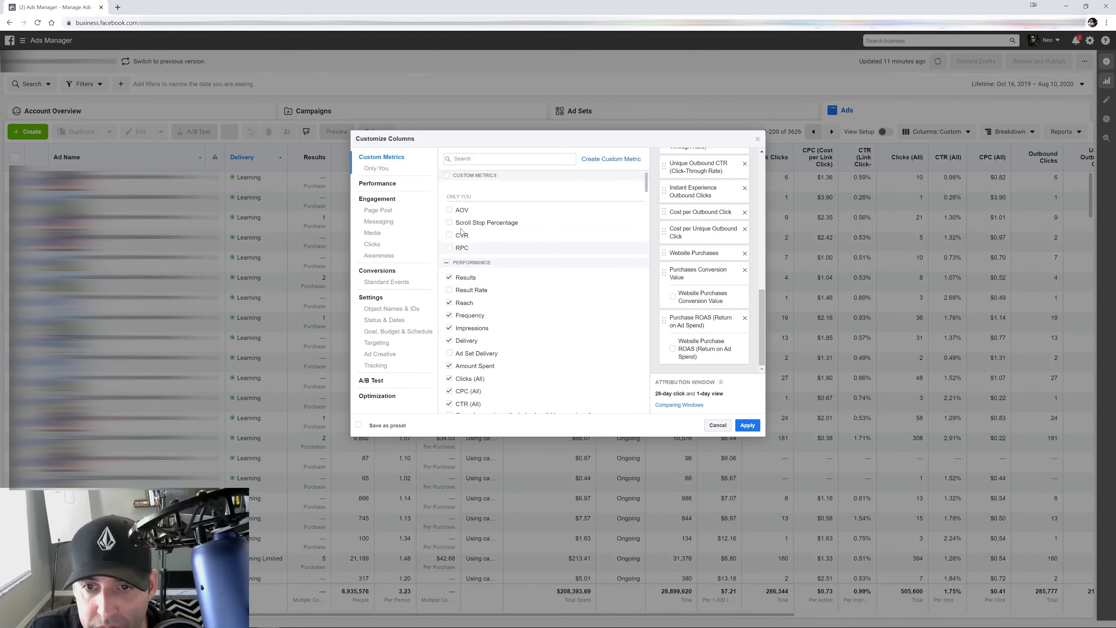
{"action": "left_click", "coordinate": [449, 210]}
{"action": "left_click", "coordinate": [449, 222]}
{"action": "left_click", "coordinate": [449, 235]}
{"action": "left_click", "coordinate": [449, 247]}
{"action": "scroll", "coordinate": [724, 299], "scroll_direction": "down", "scroll_amount": 1}
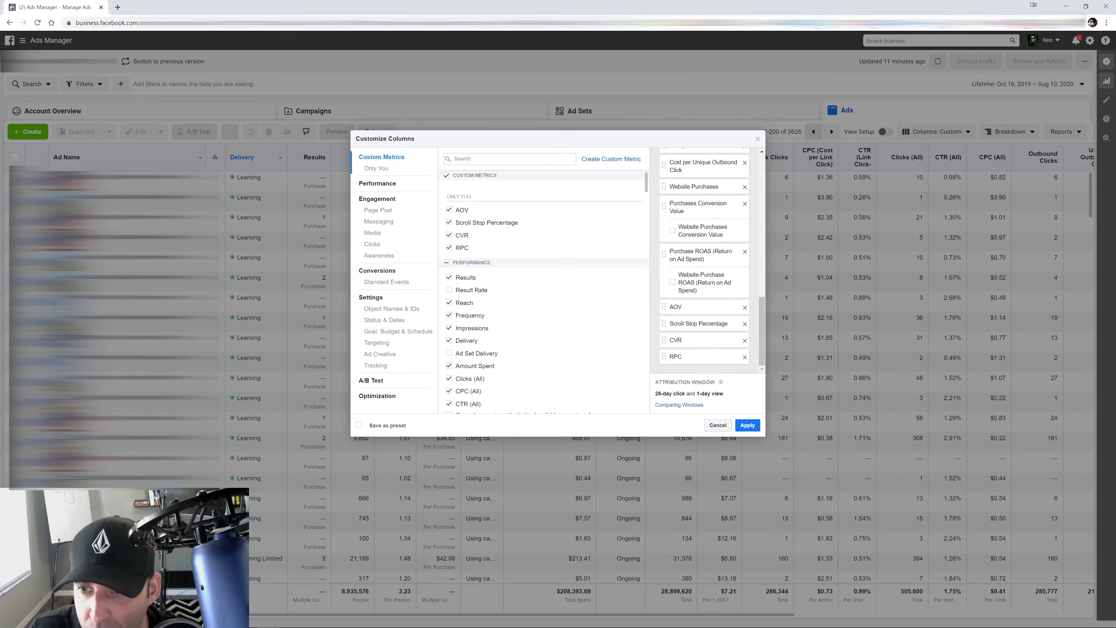
{"action": "left_click", "coordinate": [747, 425]}
Scroll the ads table right and down to view the AOV, Scroll Stop Percentage, CVR and RPC values
{"action": "left_click_drag", "start_coordinate": [563, 618], "coordinate": [984, 627]}
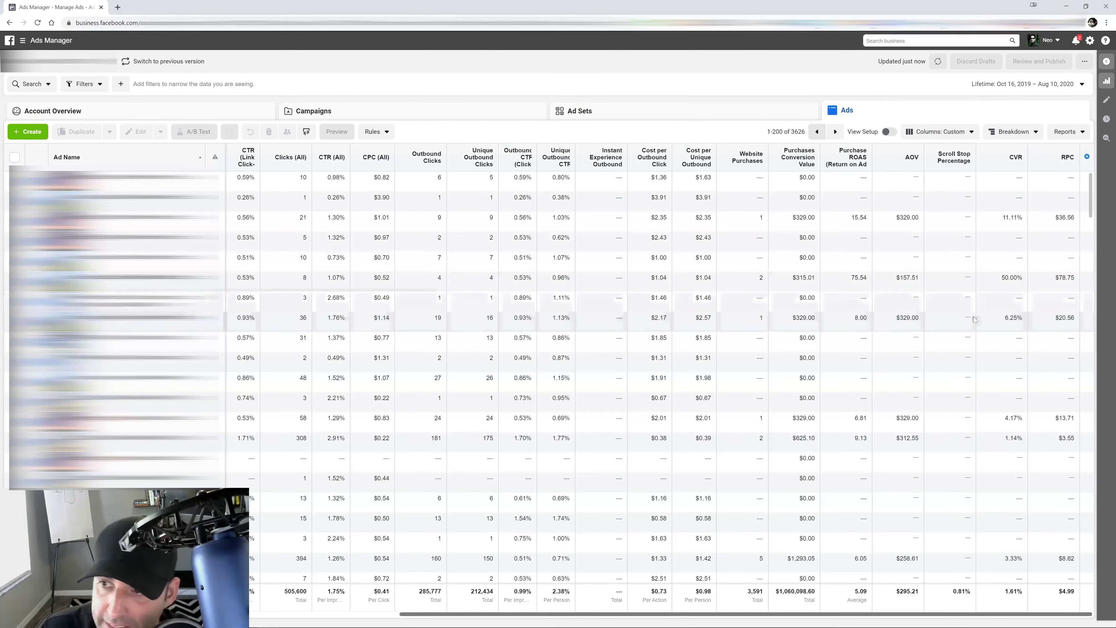
{"action": "left_click_drag", "start_coordinate": [1093, 198], "coordinate": [1098, 224]}
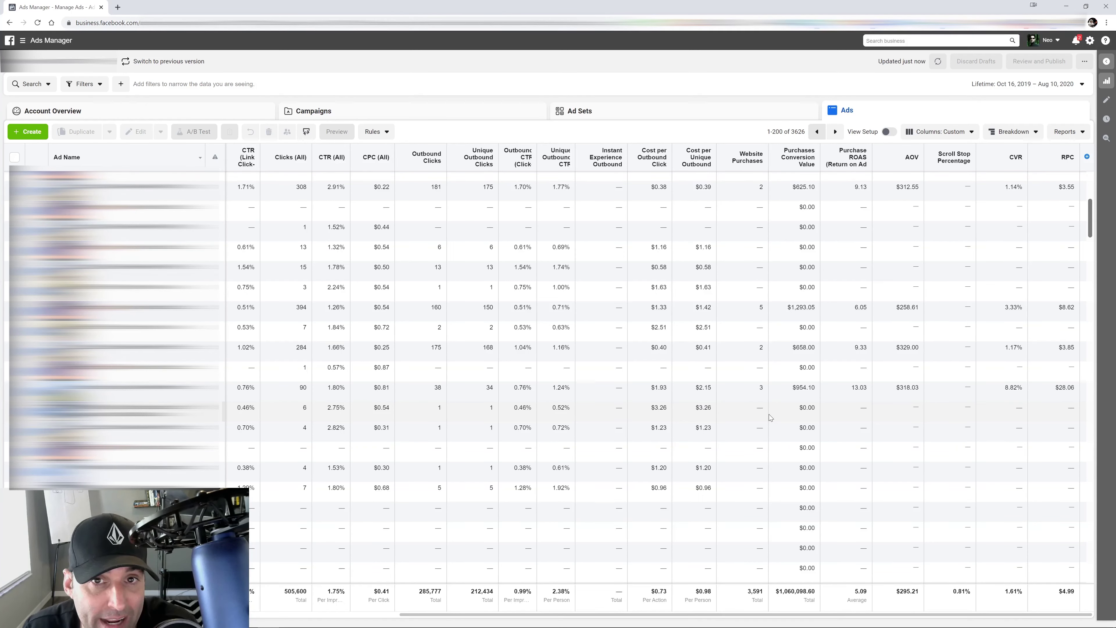
{"action": "scroll", "coordinate": [877, 348], "scroll_direction": "down", "scroll_amount": 5}
{"action": "left_click_drag", "start_coordinate": [834, 611], "coordinate": [1026, 602]}
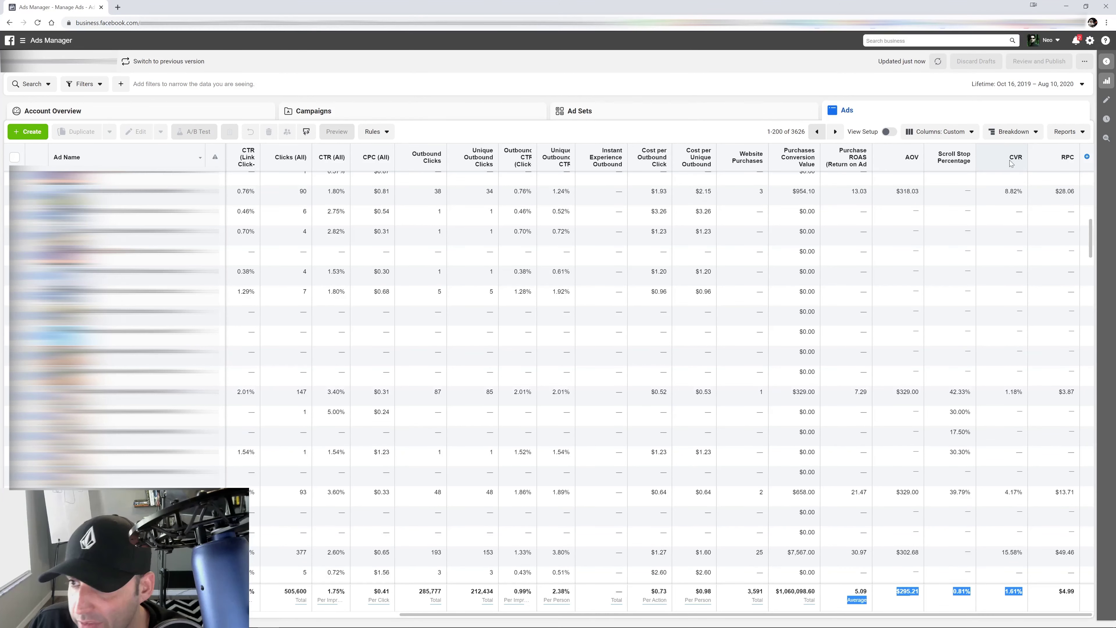